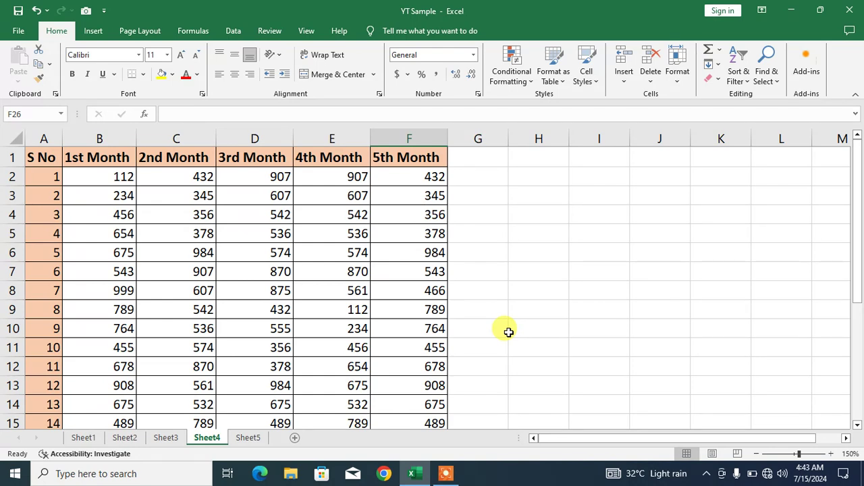
Step: Review the monthly figures on Sheet4 from the header row down to the Total row
{"action": "scroll", "coordinate": [370, 332], "scroll_direction": "down", "scroll_amount": 5}
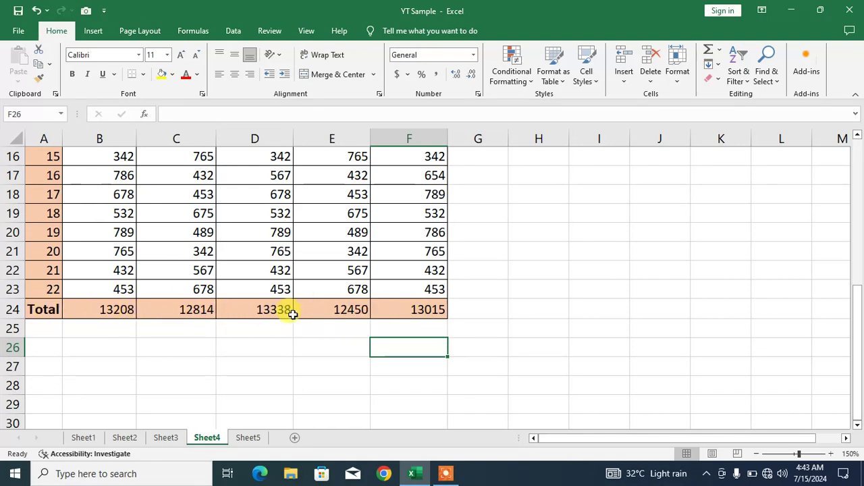
{"action": "scroll", "coordinate": [328, 353], "scroll_direction": "up", "scroll_amount": 4}
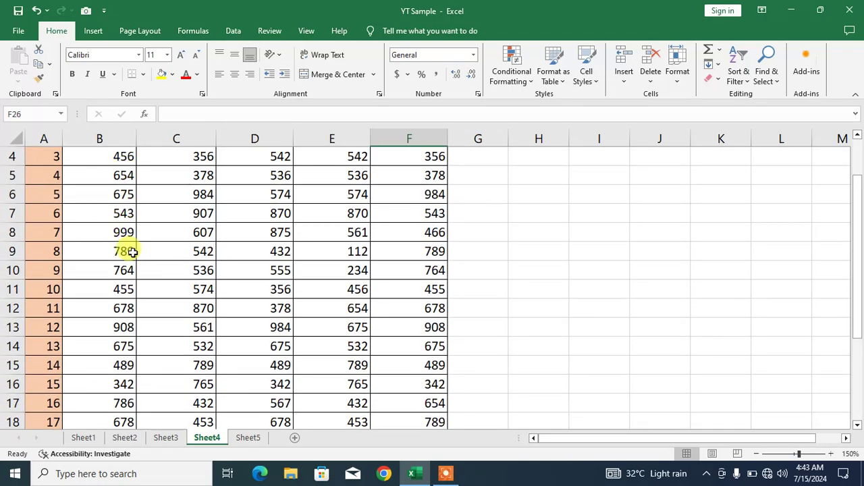
{"action": "scroll", "coordinate": [235, 309], "scroll_direction": "down", "scroll_amount": 3}
{"action": "scroll", "coordinate": [237, 310], "scroll_direction": "down", "scroll_amount": 2}
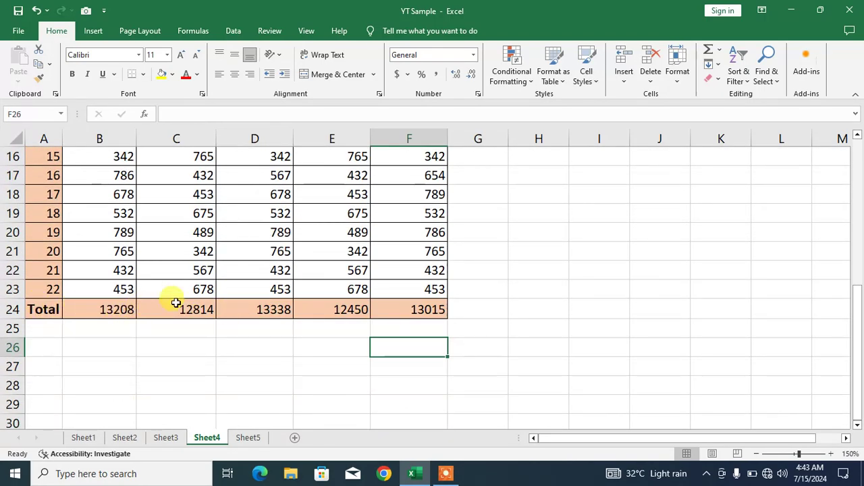
{"action": "scroll", "coordinate": [310, 309], "scroll_direction": "up", "scroll_amount": 5}
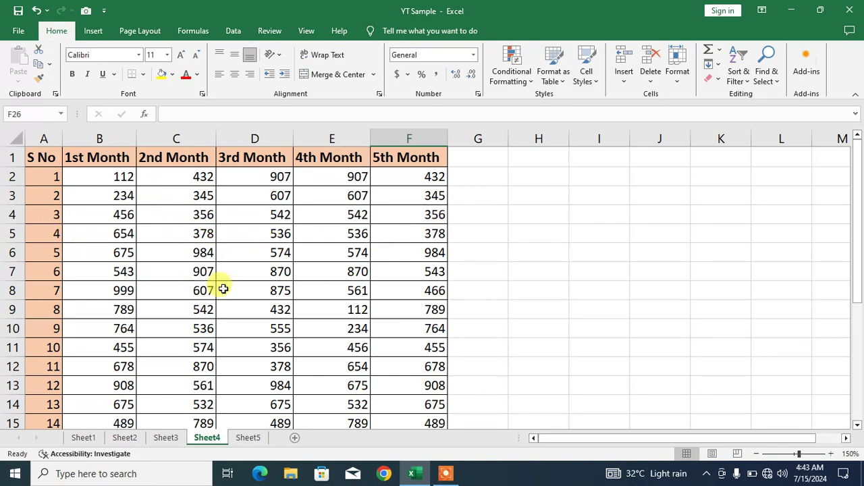
{"action": "scroll", "coordinate": [328, 248], "scroll_direction": "down", "scroll_amount": 1}
{"action": "scroll", "coordinate": [328, 245], "scroll_direction": "up", "scroll_amount": 1}
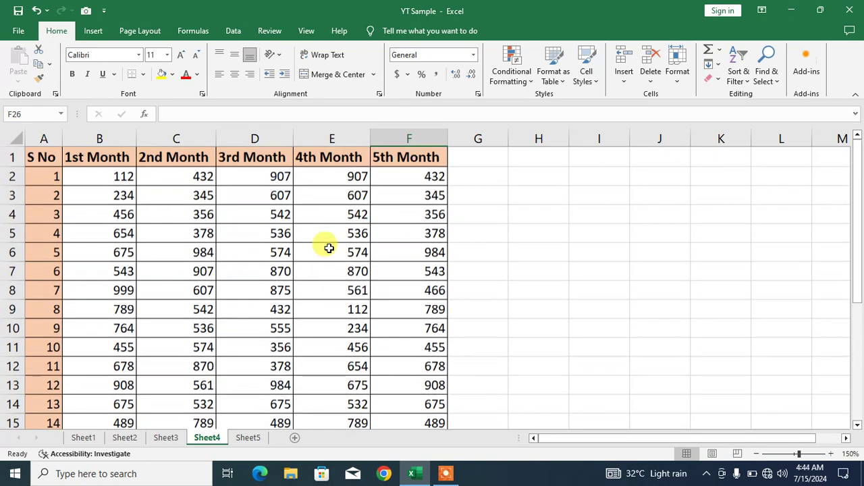
Step: Open the Watch Window and delete all existing watches for cells A24 to F24
{"action": "left_click", "coordinate": [194, 33]}
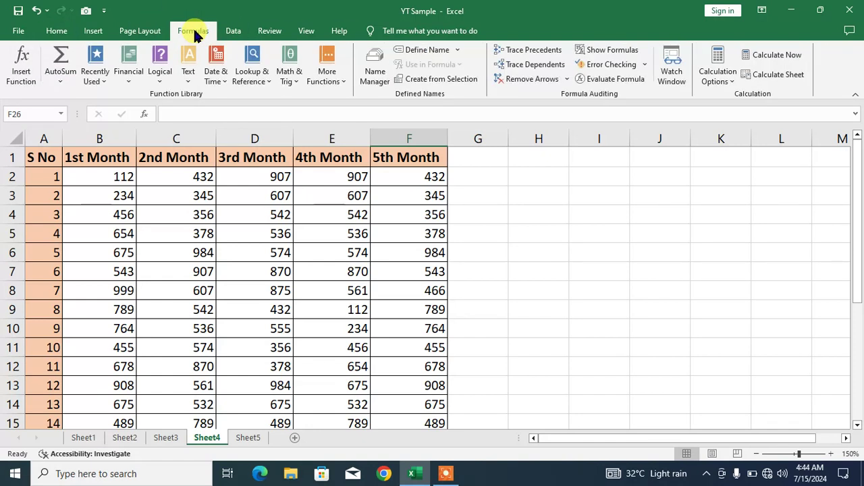
{"action": "left_click", "coordinate": [671, 81]}
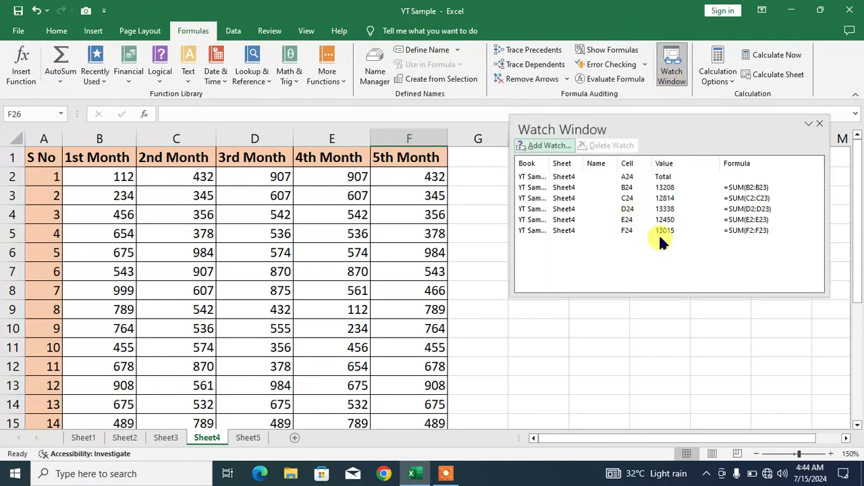
{"action": "left_click_drag", "start_coordinate": [662, 243], "coordinate": [566, 170]}
{"action": "left_click", "coordinate": [598, 145]}
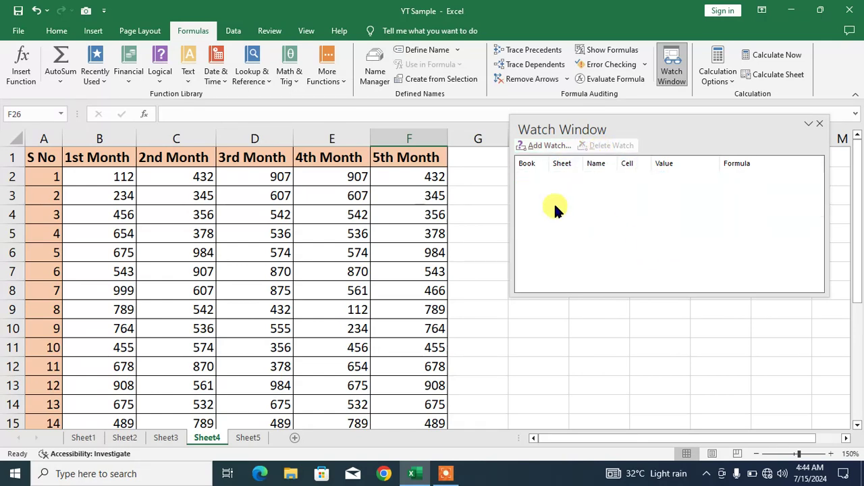
Step: Add watches for the Total row, cells A24:F24 of Sheet4
{"action": "scroll", "coordinate": [468, 243], "scroll_direction": "down", "scroll_amount": 5}
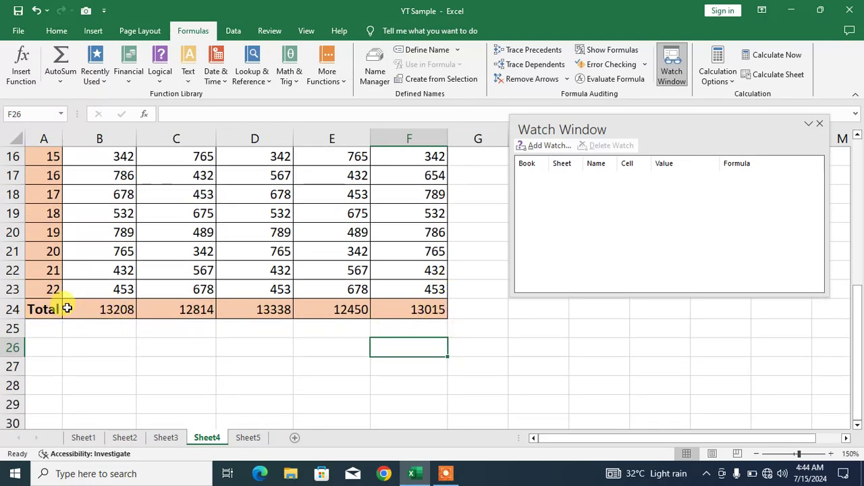
{"action": "left_click_drag", "start_coordinate": [38, 307], "coordinate": [419, 307]}
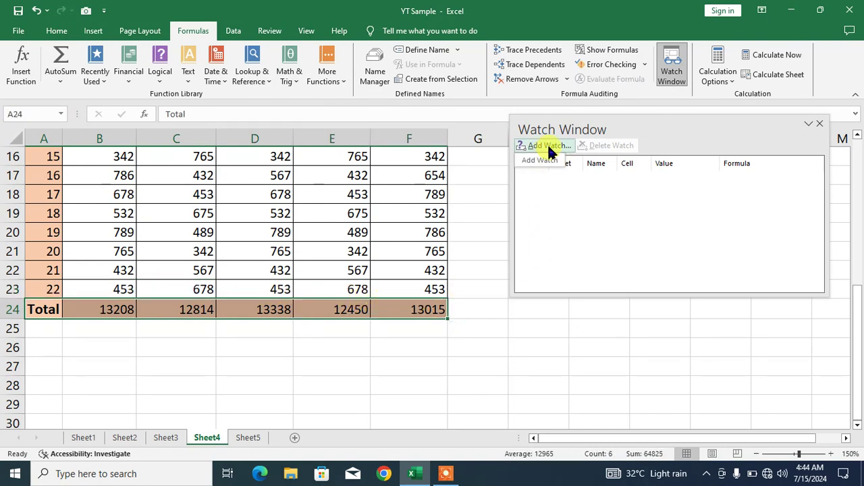
{"action": "key", "text": "ctrl+q"}
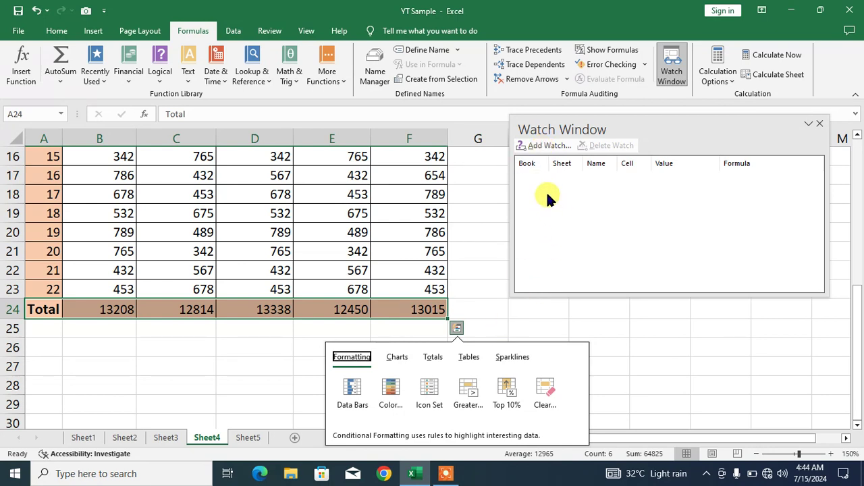
{"action": "left_click", "coordinate": [541, 144]}
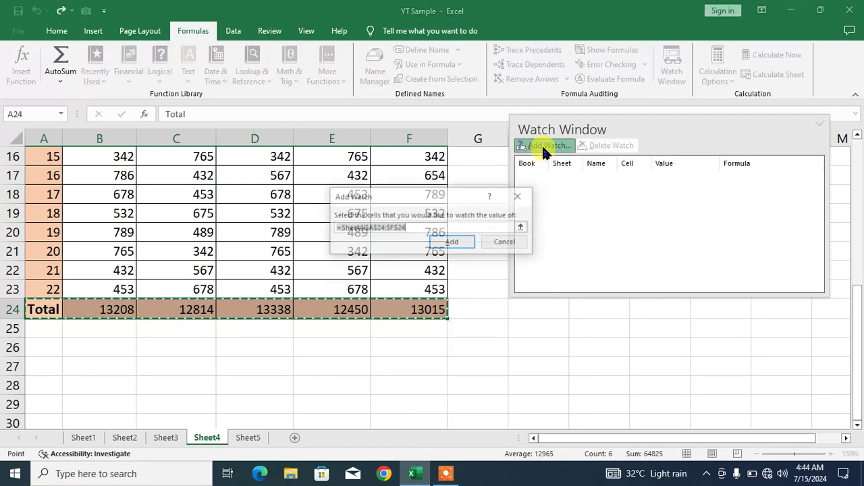
{"action": "left_click", "coordinate": [458, 244]}
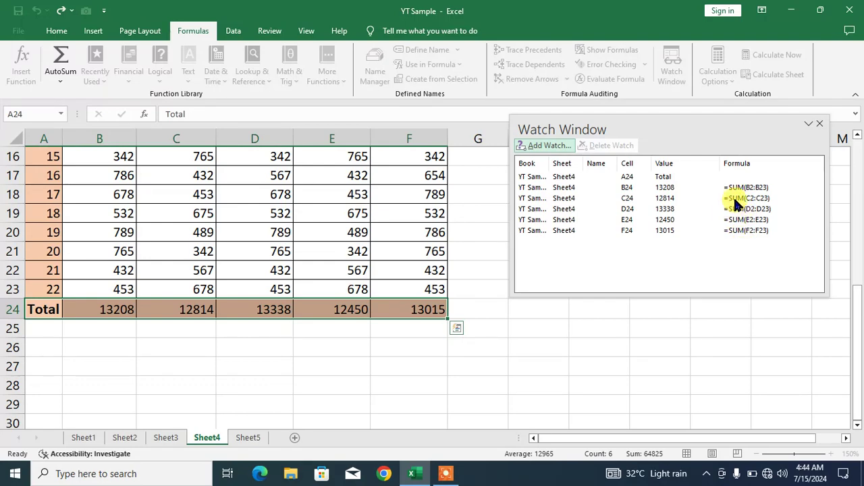
Step: Set the 1st Month value for serial number 2, cell B3, to 453
{"action": "scroll", "coordinate": [247, 247], "scroll_direction": "up", "scroll_amount": 2}
{"action": "scroll", "coordinate": [243, 247], "scroll_direction": "up", "scroll_amount": 2}
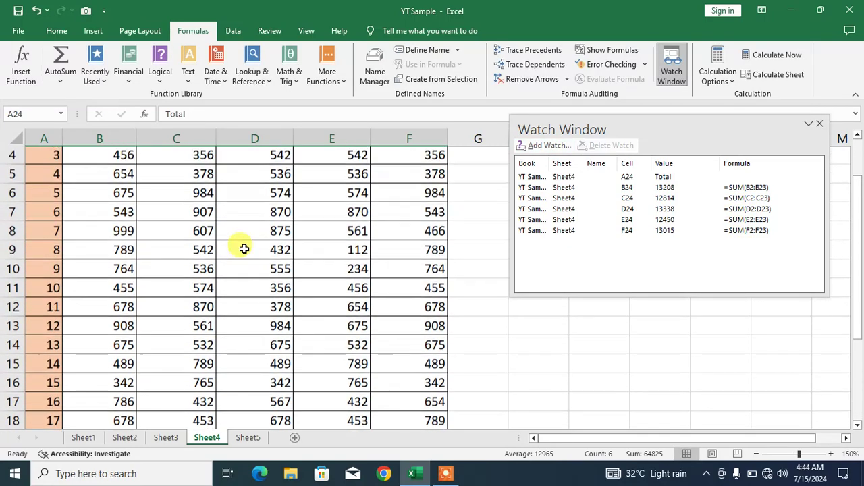
{"action": "scroll", "coordinate": [264, 237], "scroll_direction": "down", "scroll_amount": 1}
{"action": "scroll", "coordinate": [195, 230], "scroll_direction": "up", "scroll_amount": 1}
{"action": "scroll", "coordinate": [149, 233], "scroll_direction": "up", "scroll_amount": 1}
{"action": "left_click", "coordinate": [121, 196]}
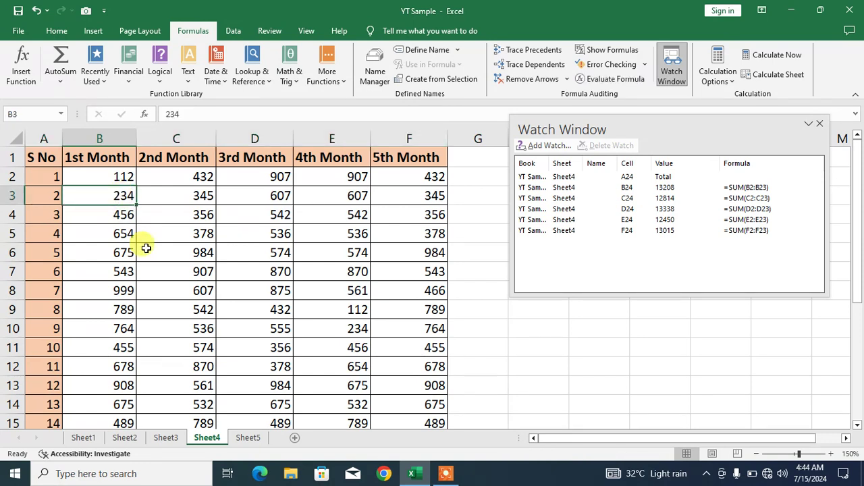
{"action": "type", "text": "453"}
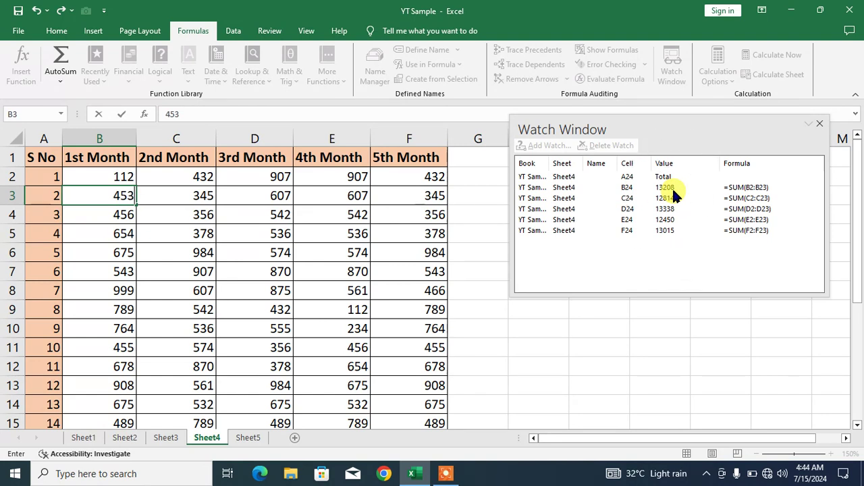
{"action": "left_click", "coordinate": [588, 198]}
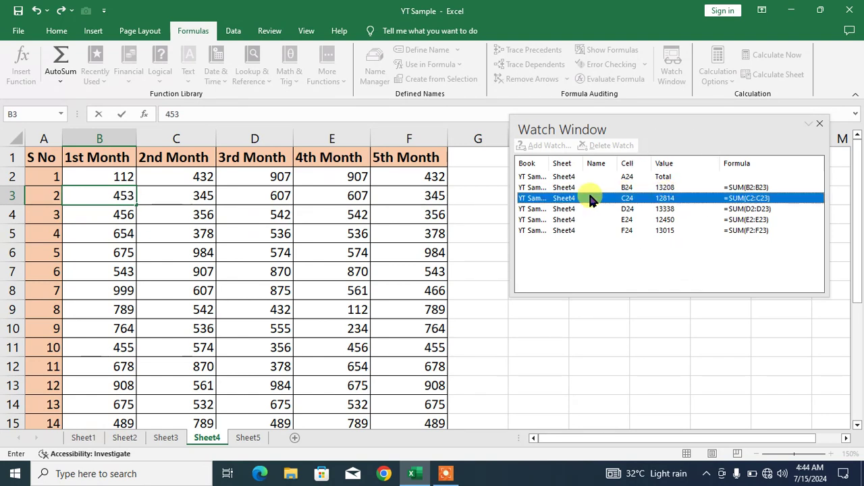
{"action": "left_click", "coordinate": [481, 192]}
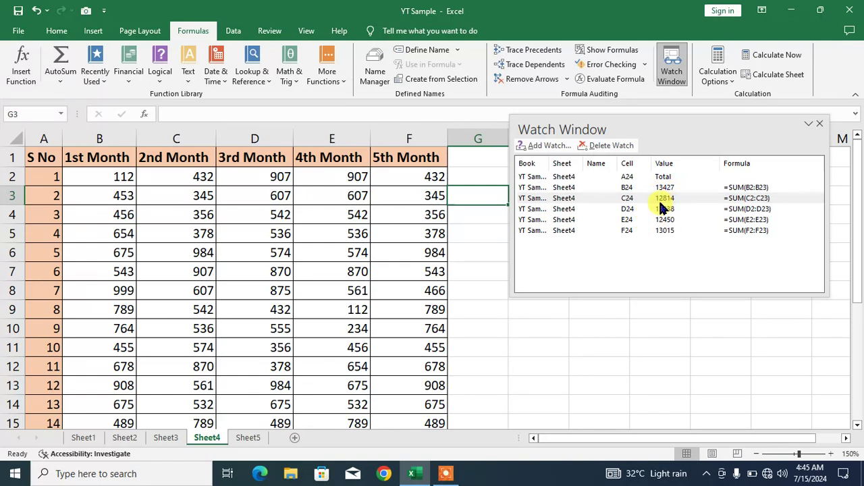
Step: Set the 2nd Month value for serial number 4, cell C5, to 567
{"action": "left_click", "coordinate": [201, 233]}
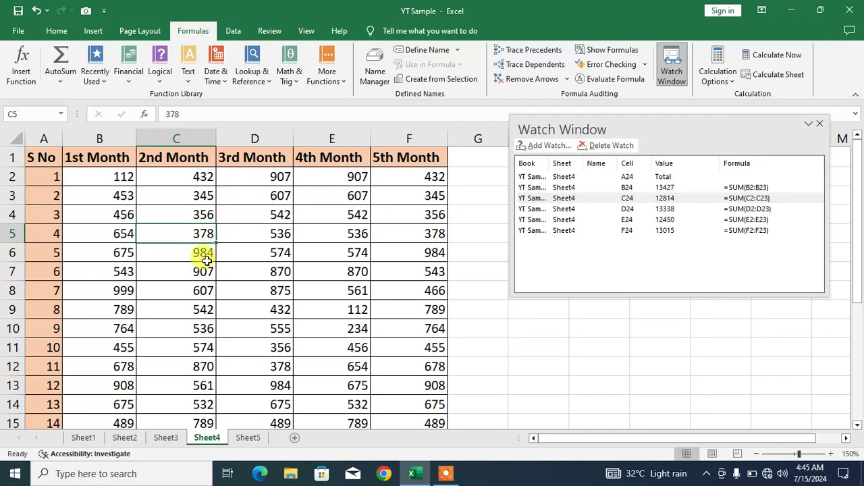
{"action": "type", "text": "56"}
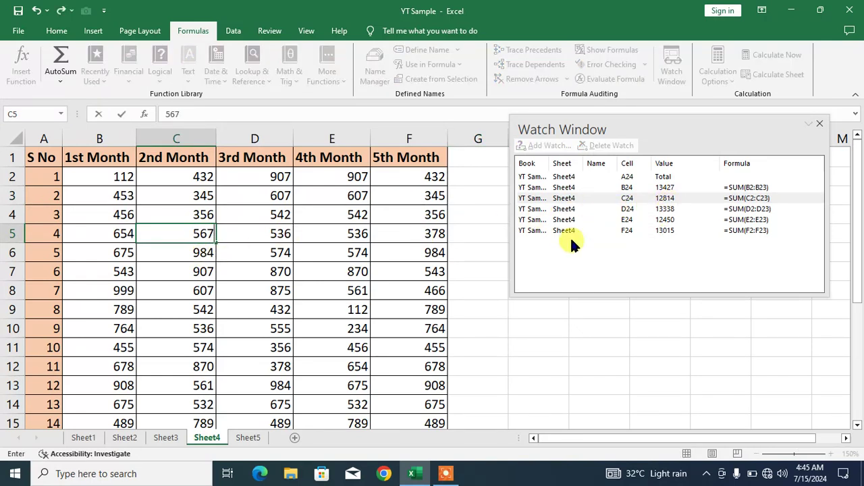
{"action": "type", "text": "7"}
{"action": "left_click", "coordinate": [484, 220]}
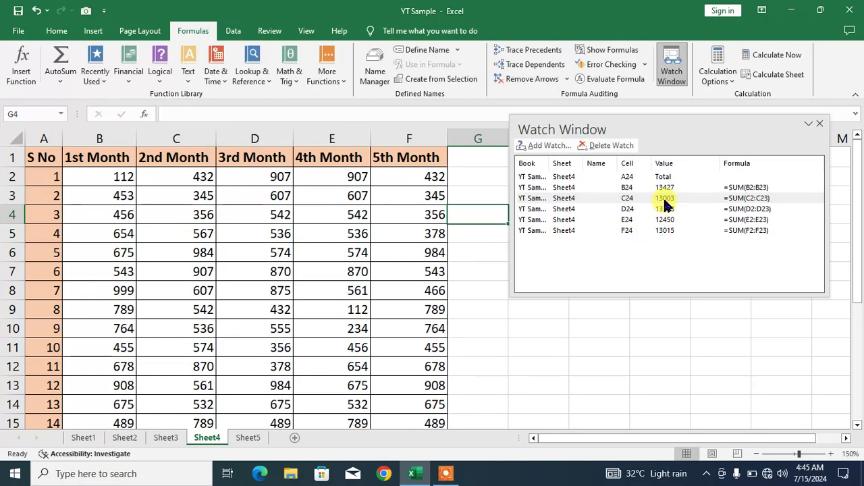
Step: Compare the Total row in the sheet with the watched values and close the Watch Window
{"action": "scroll", "coordinate": [432, 255], "scroll_direction": "down", "scroll_amount": 6}
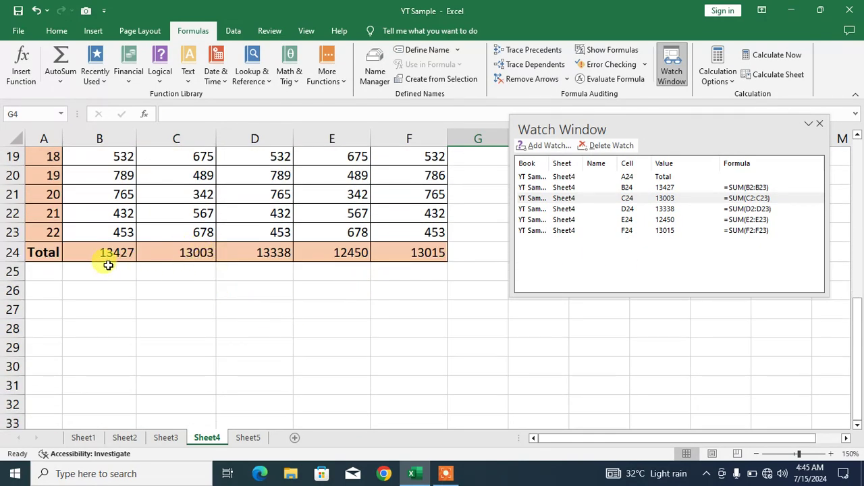
{"action": "scroll", "coordinate": [219, 336], "scroll_direction": "up", "scroll_amount": 3}
{"action": "scroll", "coordinate": [219, 336], "scroll_direction": "up", "scroll_amount": 3}
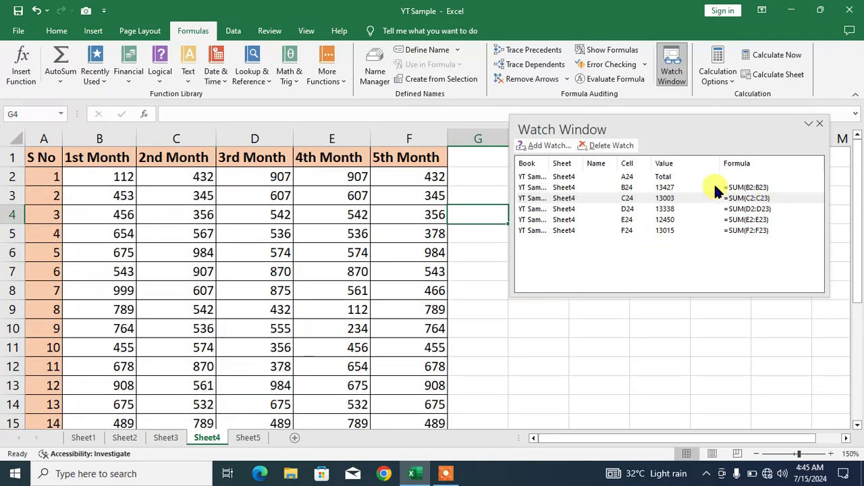
{"action": "left_click", "coordinate": [817, 127]}
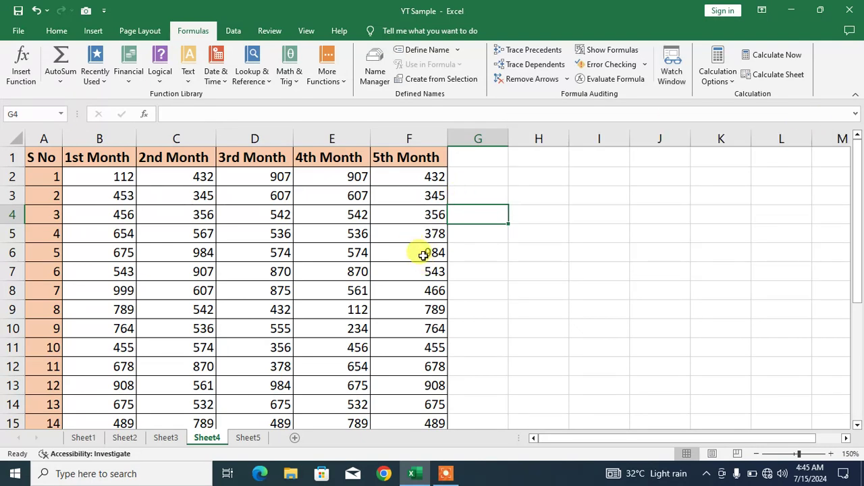
{"action": "left_click", "coordinate": [58, 39]}
{"action": "scroll", "coordinate": [230, 257], "scroll_direction": "down", "scroll_amount": 4}
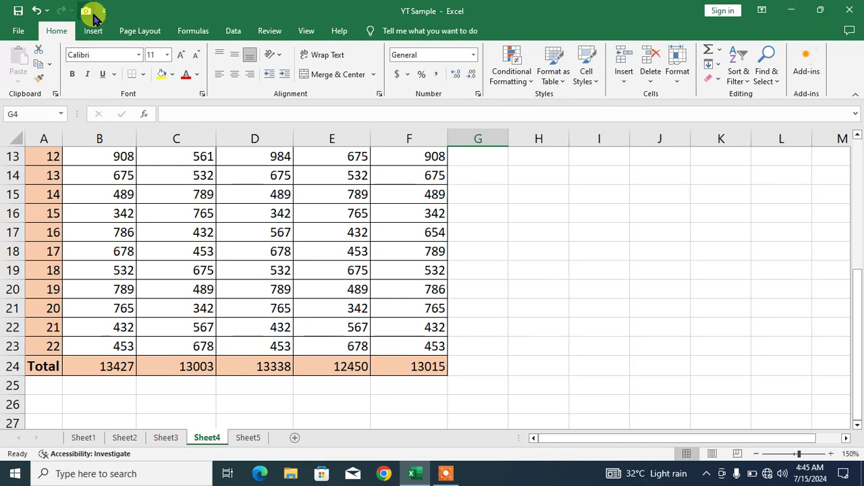
{"action": "left_click", "coordinate": [90, 14]}
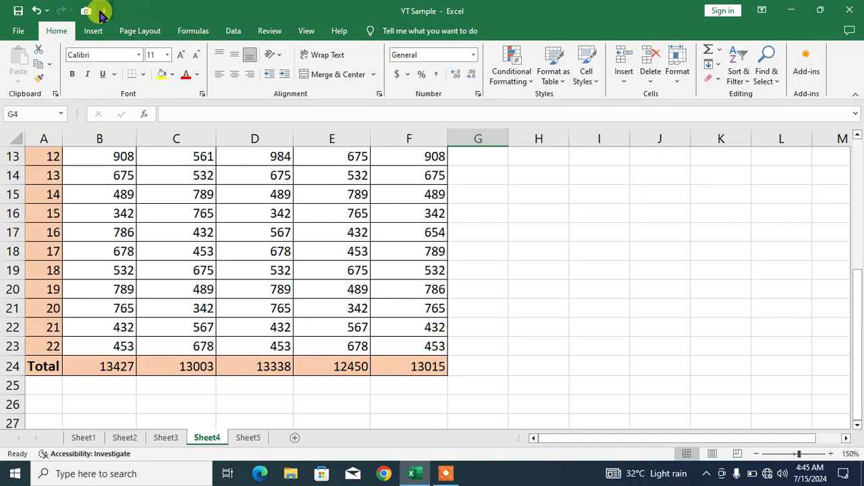
{"action": "left_click", "coordinate": [102, 12]}
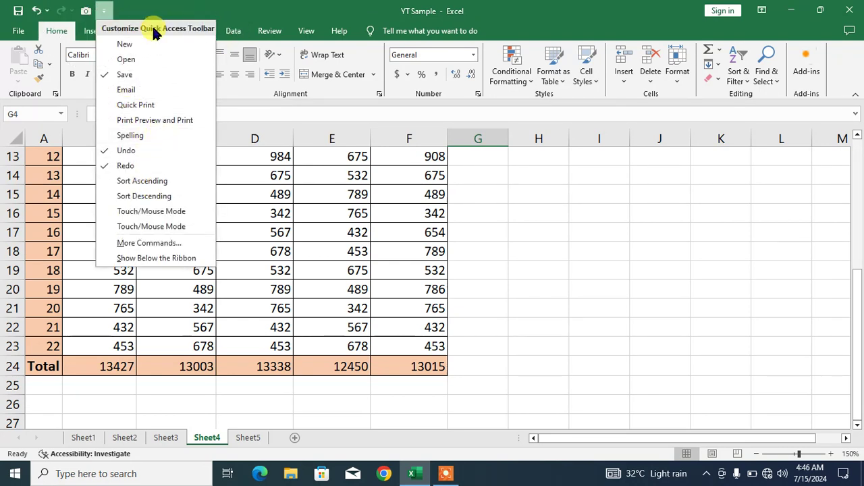
{"action": "left_click", "coordinate": [238, 21]}
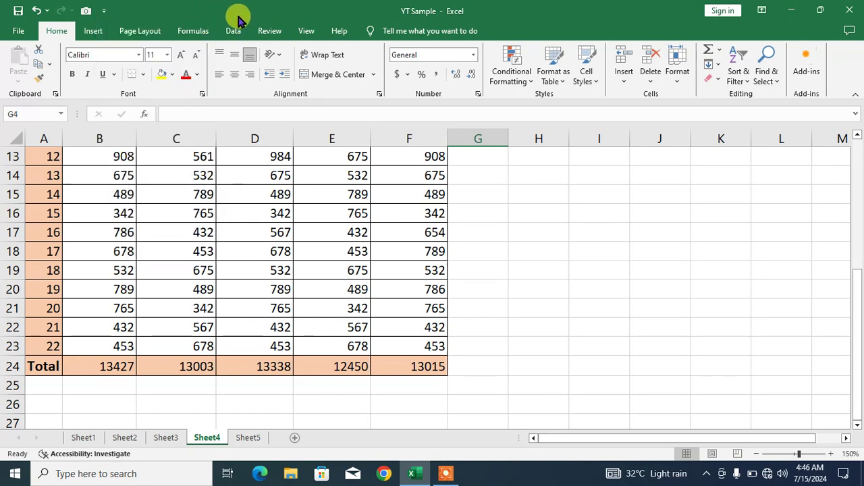
{"action": "right_click", "coordinate": [156, 15]}
{"action": "right_click", "coordinate": [123, 13]}
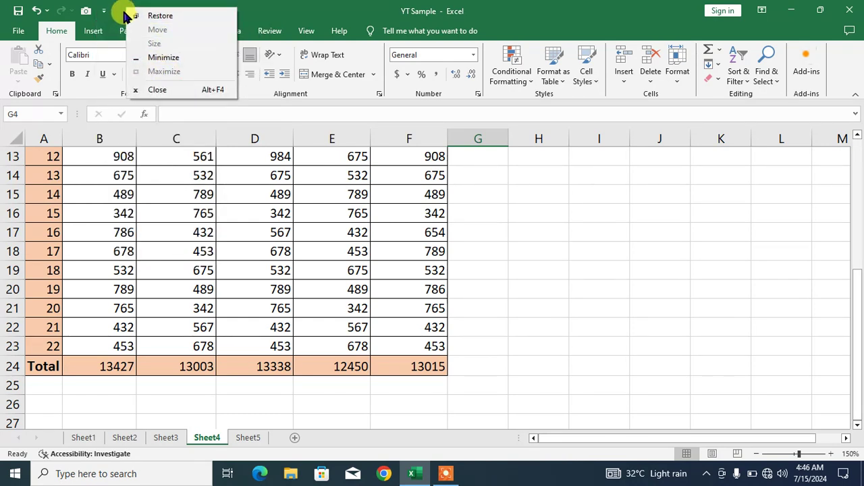
Step: Locate the Camera command among the Commands Not in the Ribbon in the Quick Access Toolbar options and close the options
{"action": "right_click", "coordinate": [116, 27]}
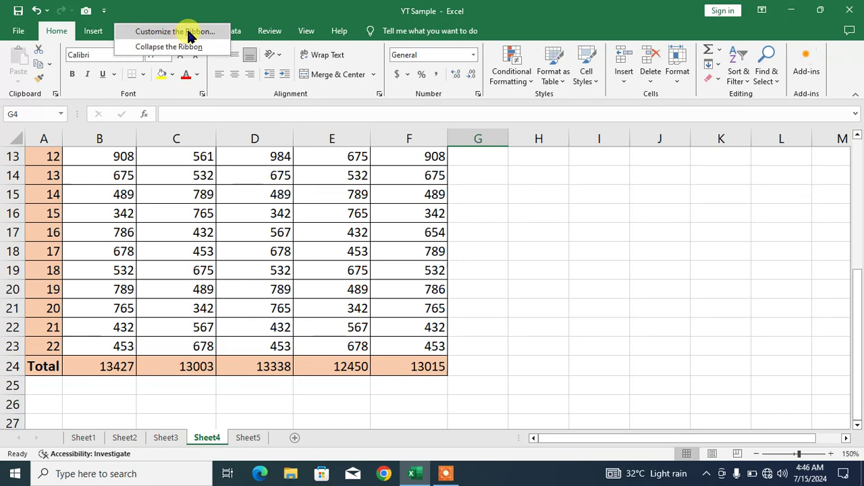
{"action": "left_click", "coordinate": [188, 33]}
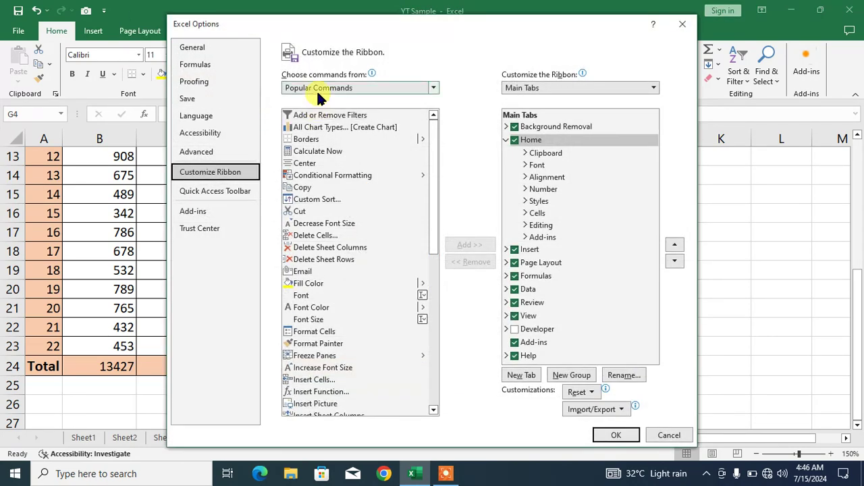
{"action": "left_click", "coordinate": [223, 193]}
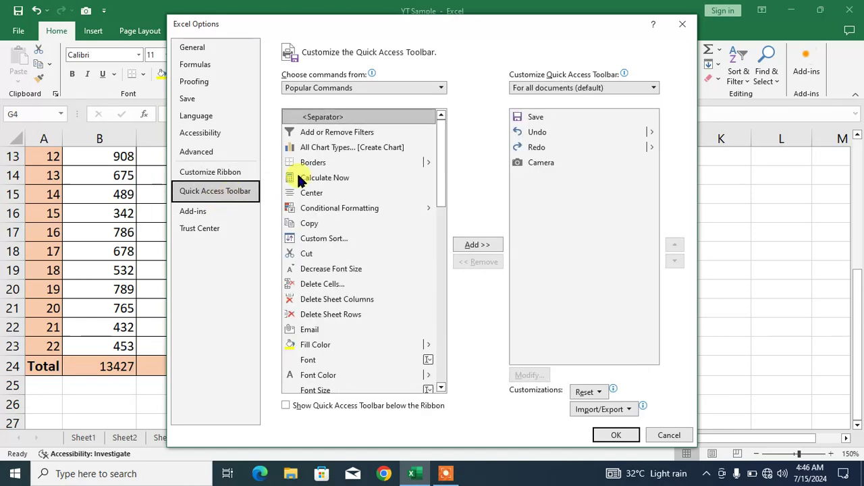
{"action": "left_click", "coordinate": [441, 87]}
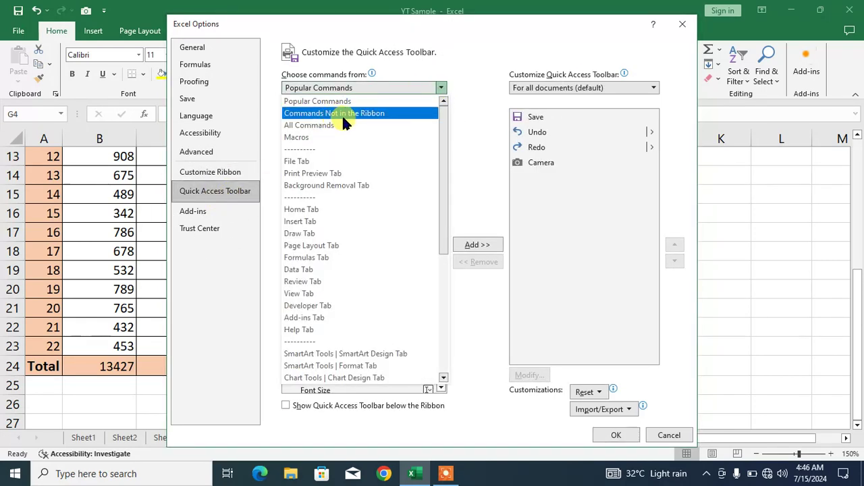
{"action": "left_click", "coordinate": [337, 115]}
{"action": "scroll", "coordinate": [356, 195], "scroll_direction": "down", "scroll_amount": 3}
{"action": "scroll", "coordinate": [356, 194], "scroll_direction": "down", "scroll_amount": 10}
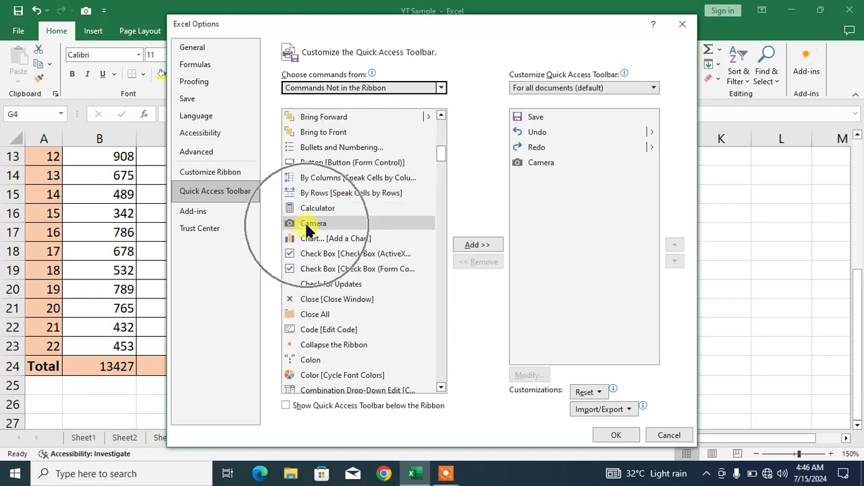
{"action": "left_click", "coordinate": [297, 228]}
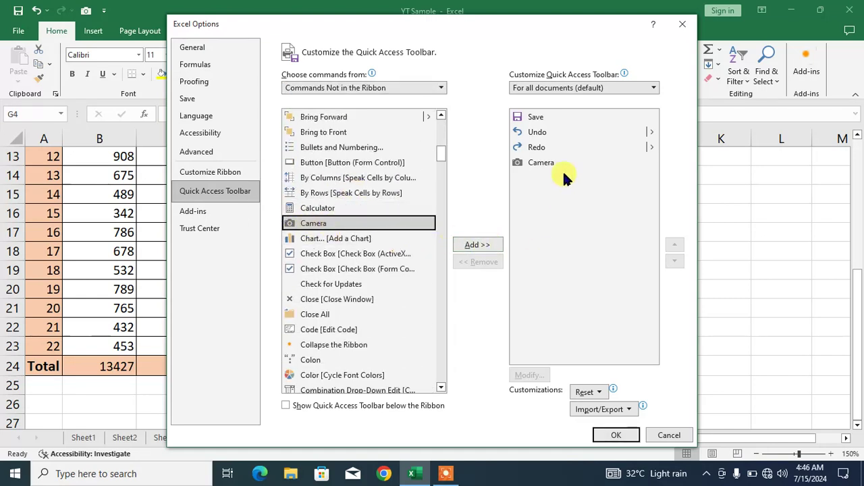
{"action": "left_click", "coordinate": [616, 435]}
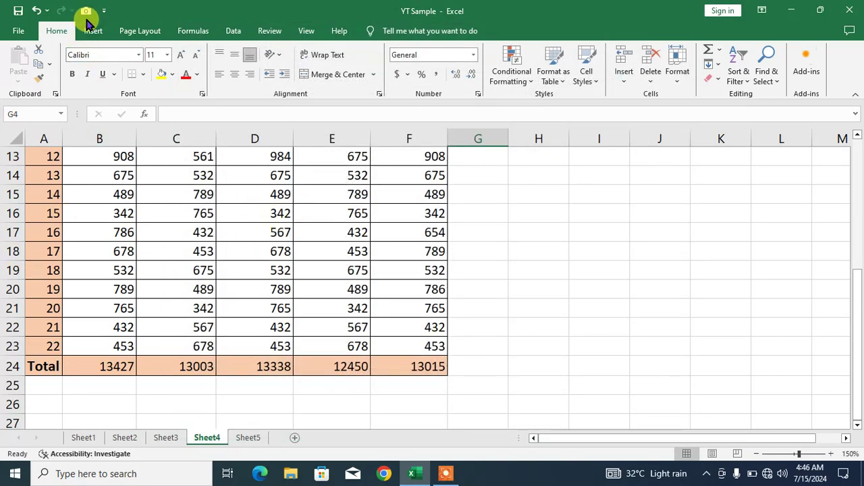
Step: Create a Camera picture of the Total row, A24:F24, and place it near row 2 across columns F to L
{"action": "left_click_drag", "start_coordinate": [35, 366], "coordinate": [418, 361]}
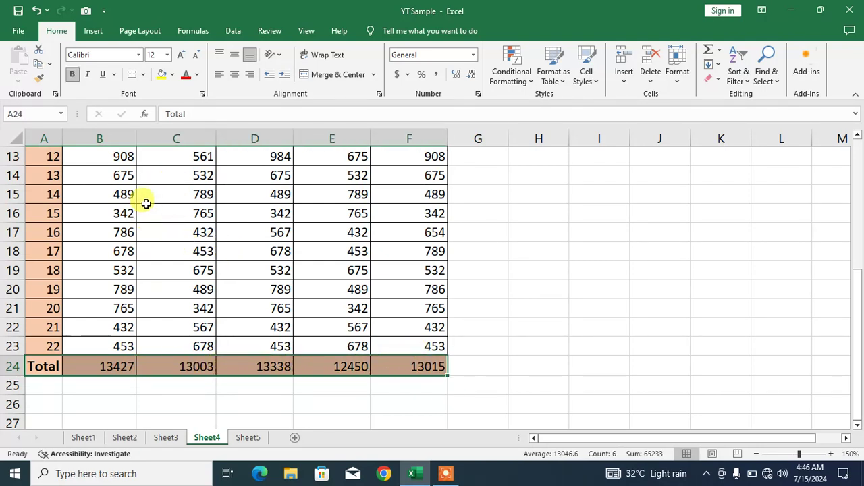
{"action": "left_click", "coordinate": [85, 10]}
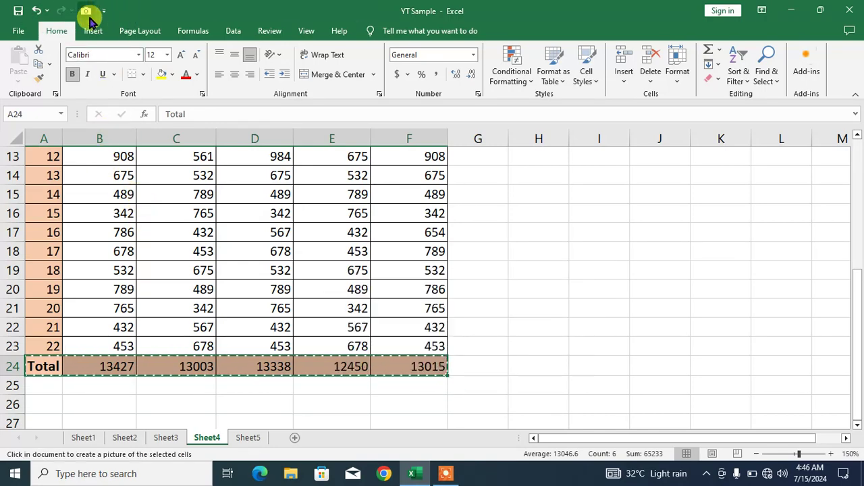
{"action": "scroll", "coordinate": [458, 384], "scroll_direction": "up", "scroll_amount": 4}
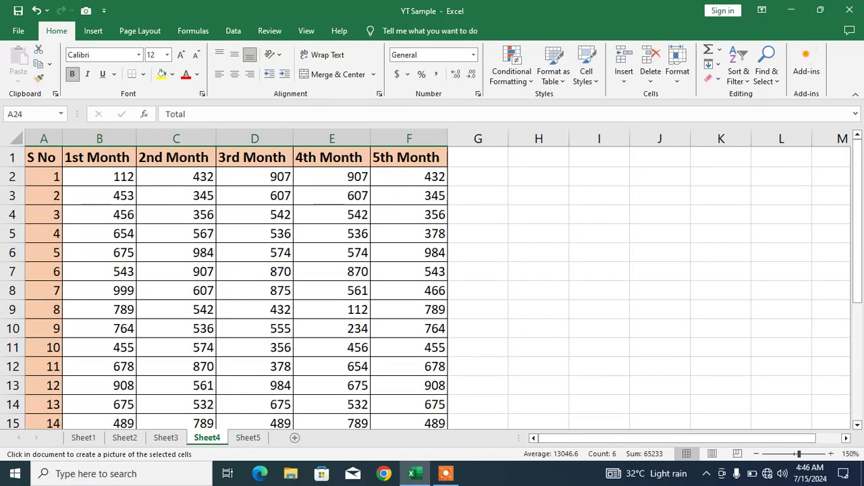
{"action": "left_click", "coordinate": [501, 173]}
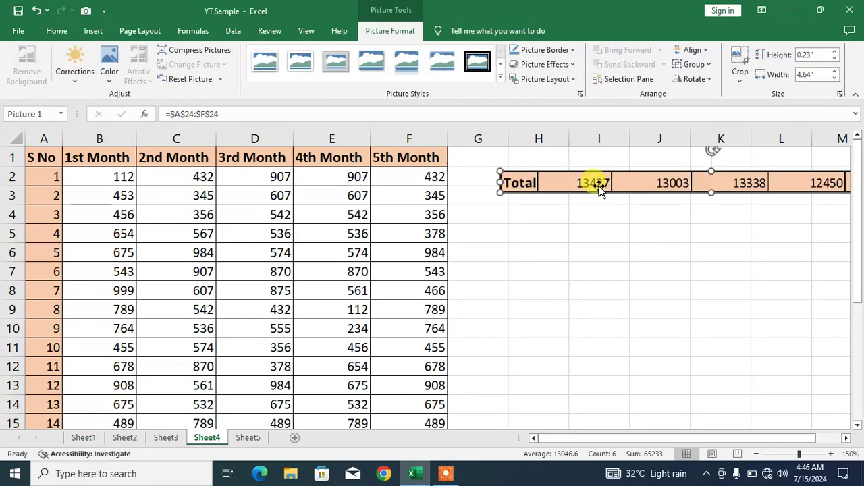
{"action": "left_click_drag", "start_coordinate": [675, 183], "coordinate": [589, 189]}
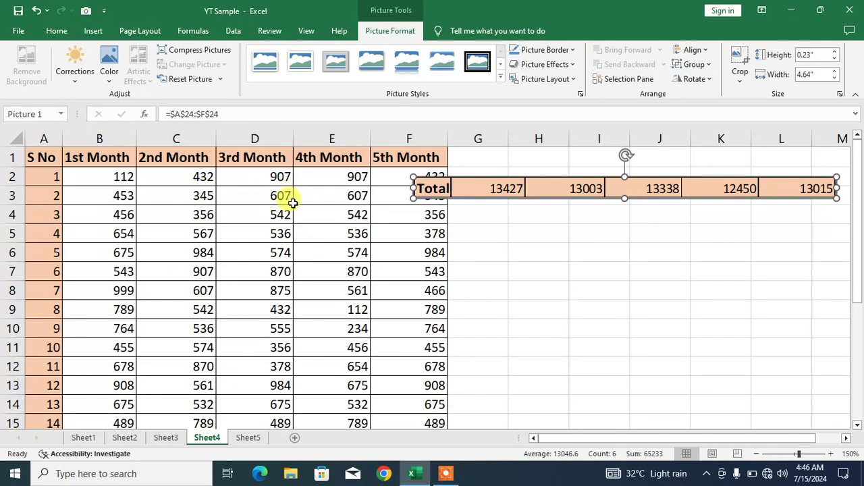
Step: Set the 3rd Month value for serial number 2, cell D3, to 876
{"action": "left_click", "coordinate": [262, 195]}
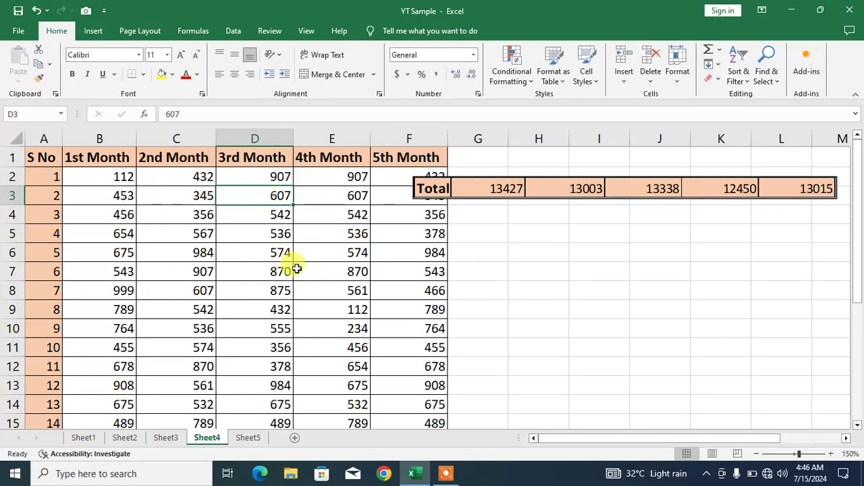
{"action": "type", "text": "876"}
{"action": "left_click", "coordinate": [410, 249]}
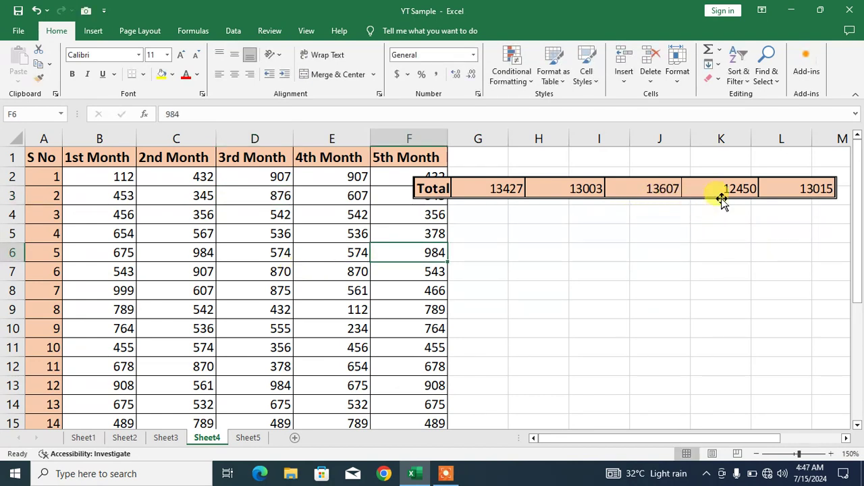
Step: Set the 4th Month value for serial number 5, cell E6, to 755
{"action": "left_click", "coordinate": [347, 252]}
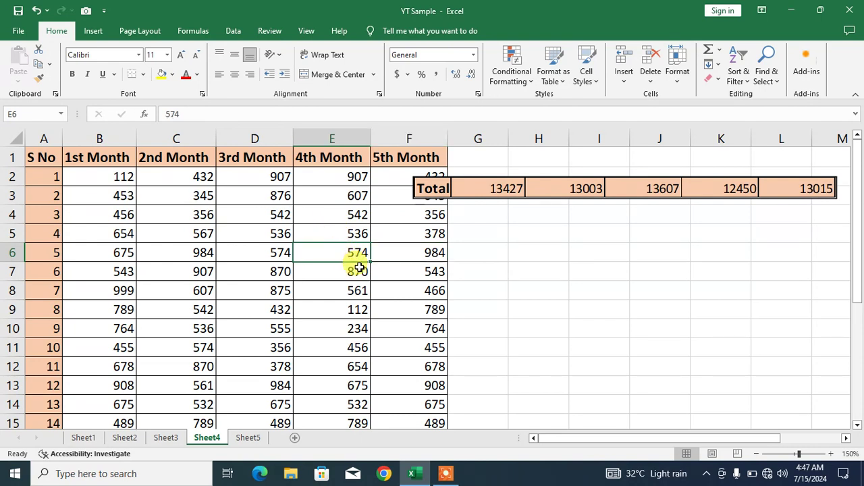
{"action": "type", "text": "755"}
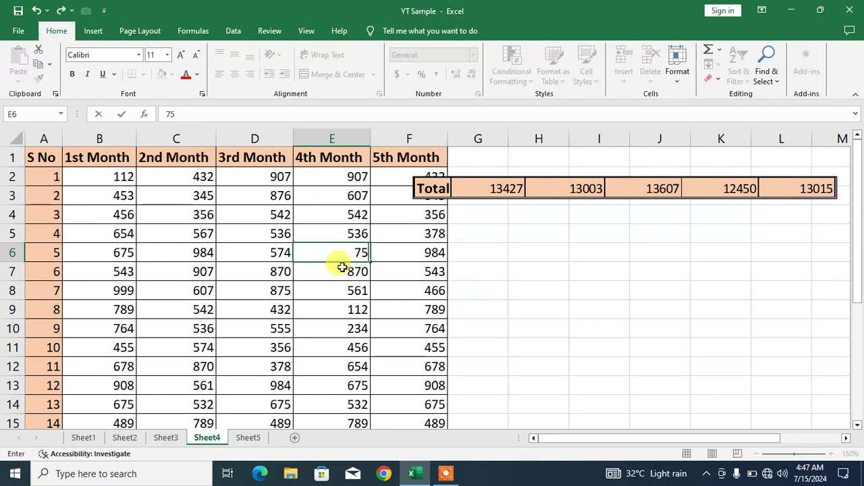
{"action": "left_click", "coordinate": [585, 238]}
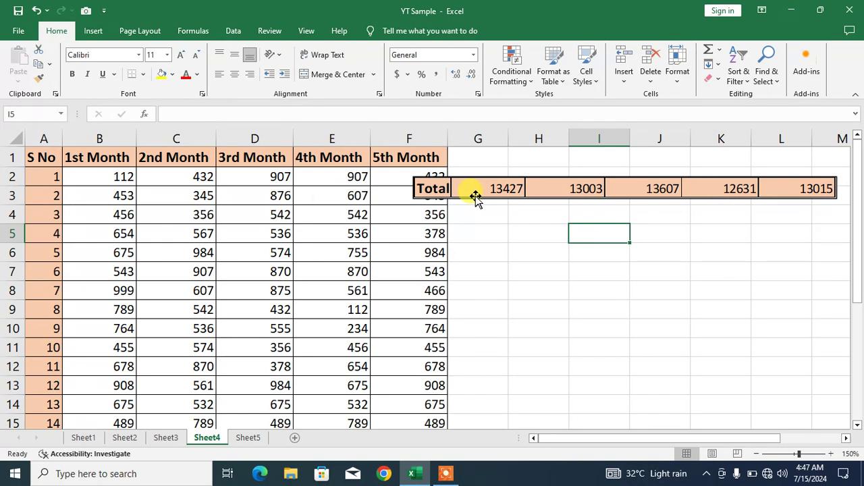
Step: Move the Camera picture of the totals down to row 11, across columns E to L
{"action": "left_click_drag", "start_coordinate": [476, 195], "coordinate": [426, 360]}
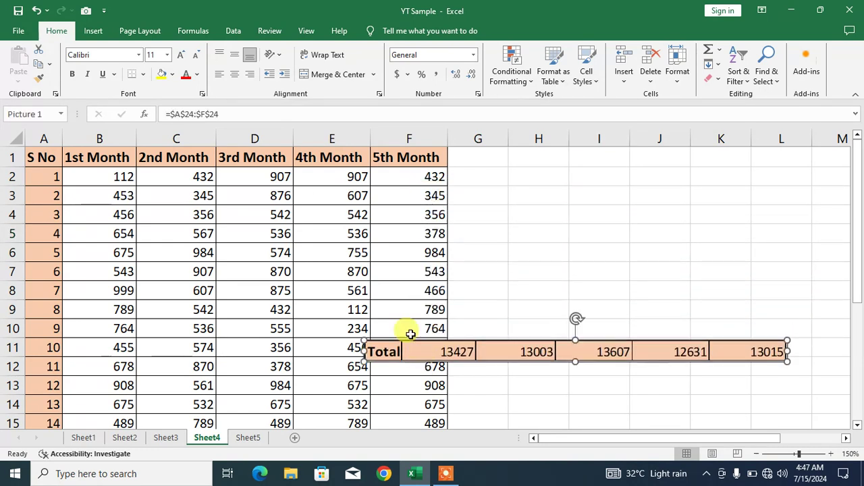
{"action": "left_click", "coordinate": [464, 203]}
{"action": "scroll", "coordinate": [338, 199], "scroll_direction": "down", "scroll_amount": 3}
{"action": "scroll", "coordinate": [326, 201], "scroll_direction": "up", "scroll_amount": 3}
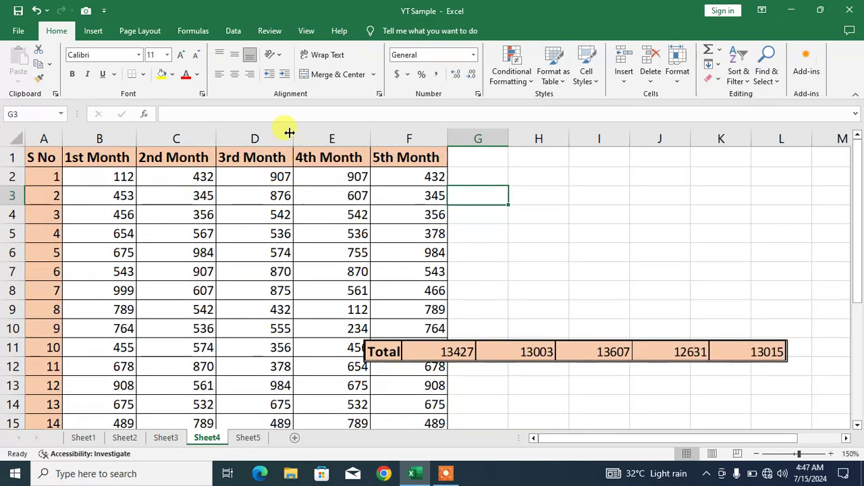
Step: Freeze the top row to test keeping the month headers in view, and unfreeze the panes
{"action": "left_click", "coordinate": [295, 31]}
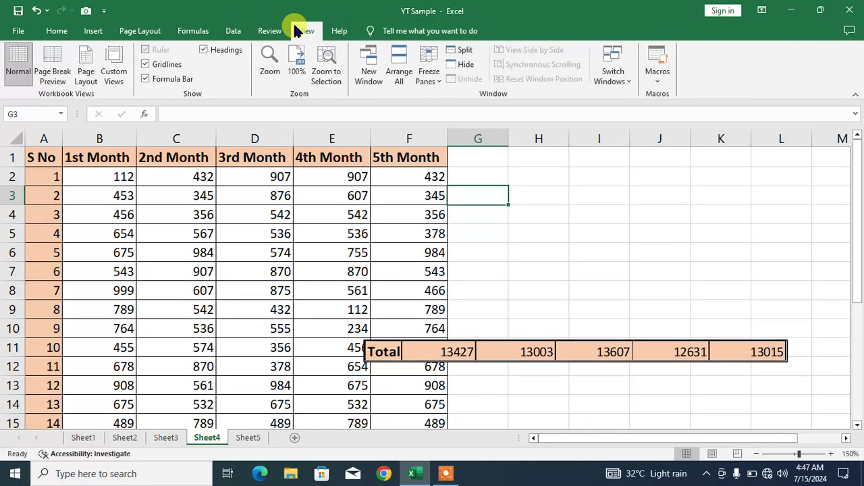
{"action": "left_click", "coordinate": [428, 81]}
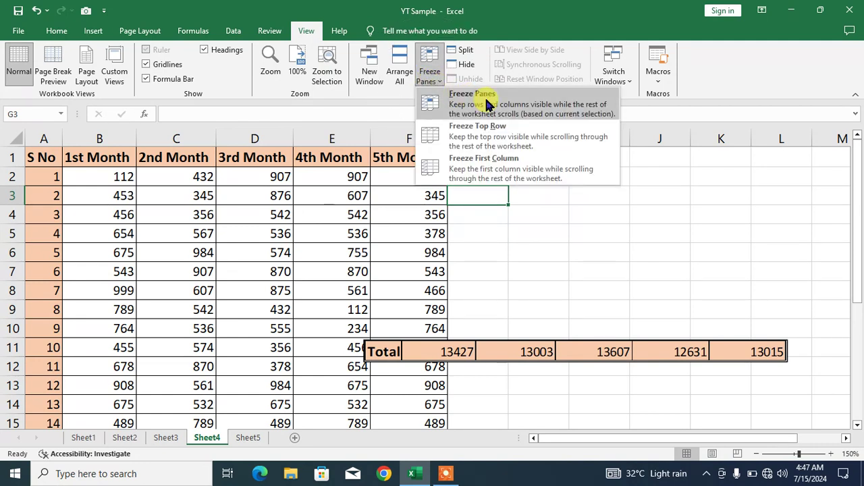
{"action": "left_click", "coordinate": [488, 135]}
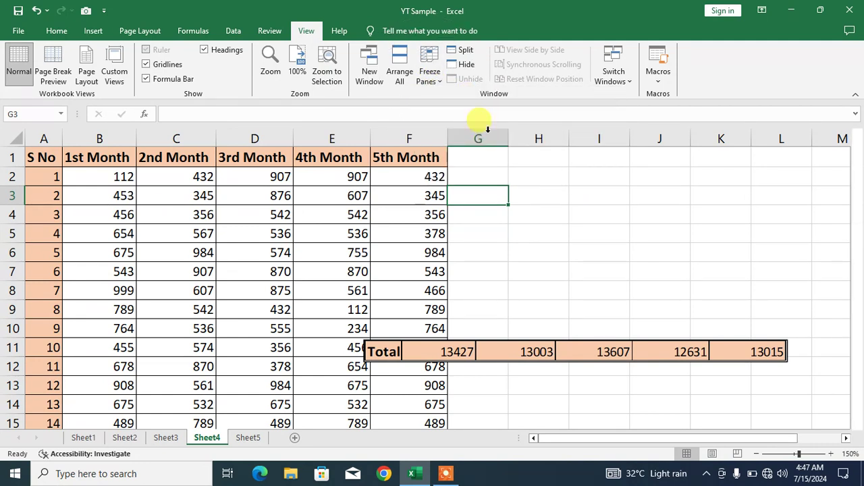
{"action": "scroll", "coordinate": [482, 194], "scroll_direction": "down", "scroll_amount": 5}
{"action": "scroll", "coordinate": [482, 194], "scroll_direction": "down", "scroll_amount": 2}
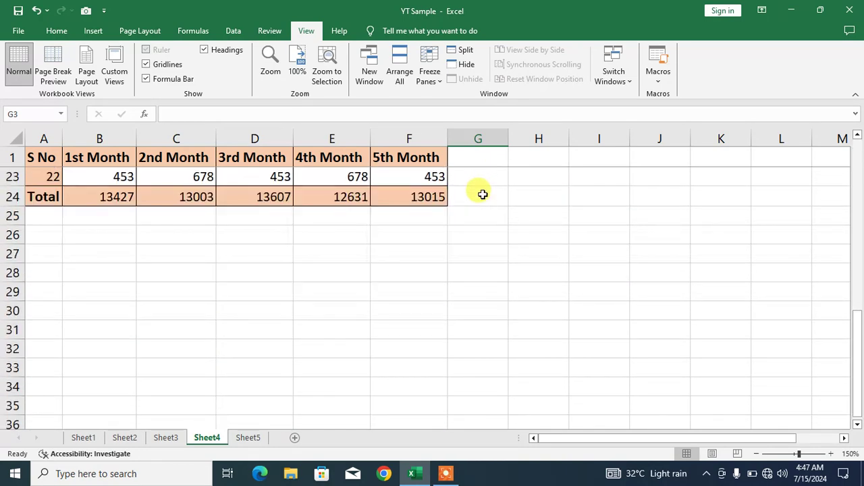
{"action": "scroll", "coordinate": [322, 211], "scroll_direction": "up", "scroll_amount": 7}
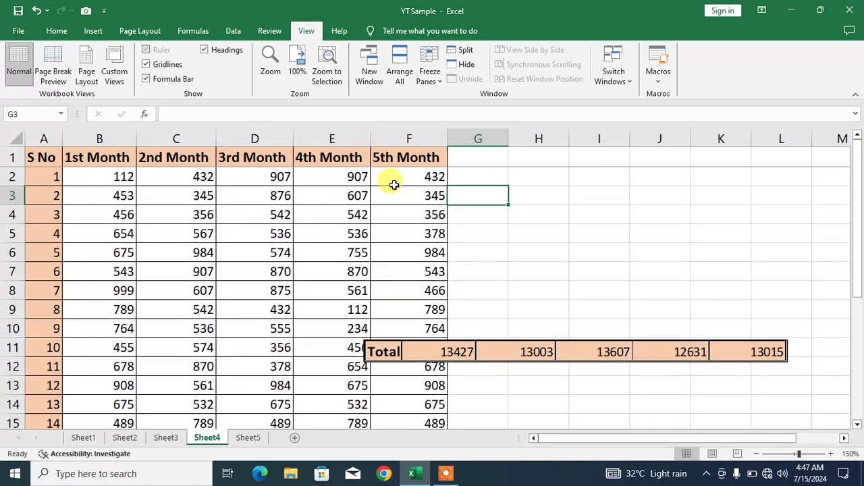
{"action": "scroll", "coordinate": [413, 190], "scroll_direction": "down", "scroll_amount": 4}
{"action": "scroll", "coordinate": [421, 195], "scroll_direction": "up", "scroll_amount": 4}
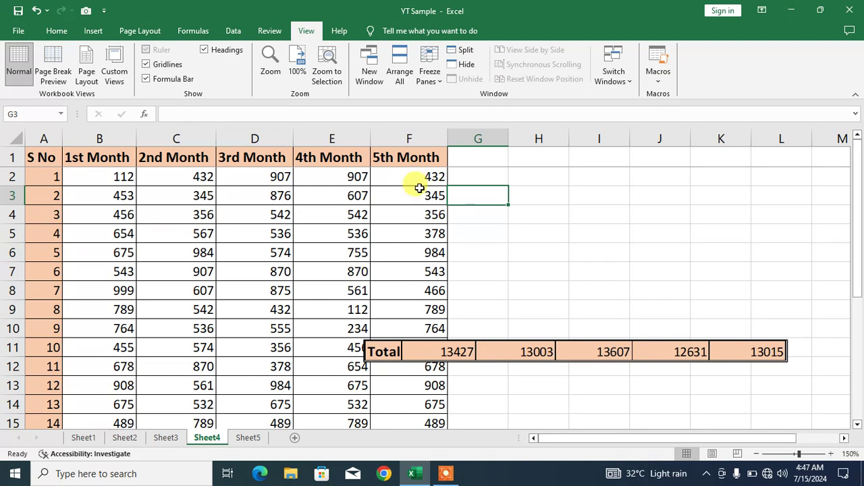
{"action": "left_click", "coordinate": [429, 68]}
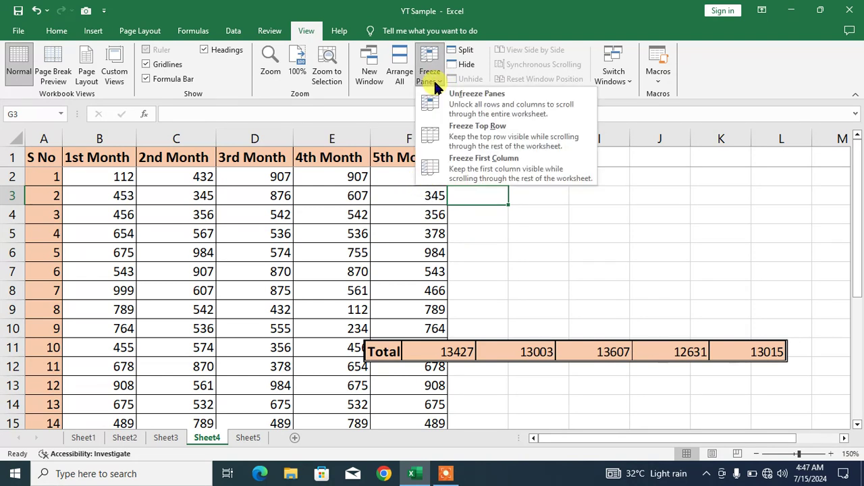
{"action": "left_click", "coordinate": [473, 108]}
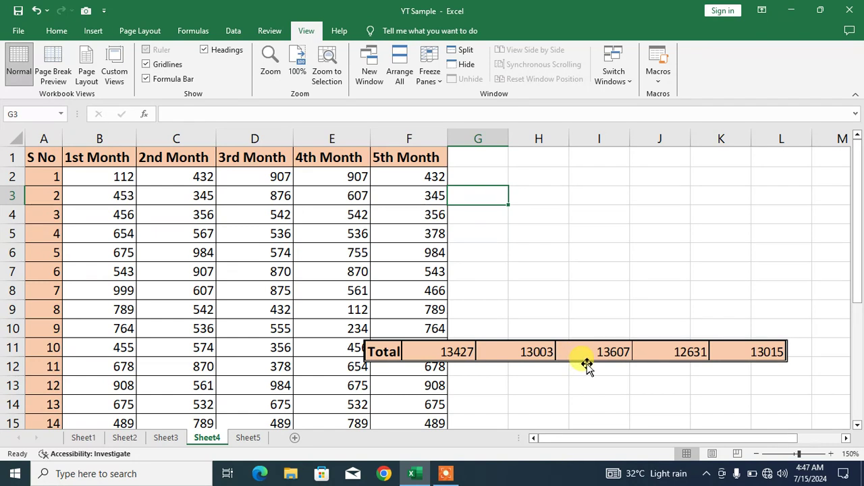
Step: Move the Camera picture of the totals up to row 2 and reduce the sheet zoom to 120%
{"action": "left_click_drag", "start_coordinate": [553, 345], "coordinate": [611, 173]}
{"action": "left_click", "coordinate": [756, 454]}
{"action": "left_click", "coordinate": [755, 455]}
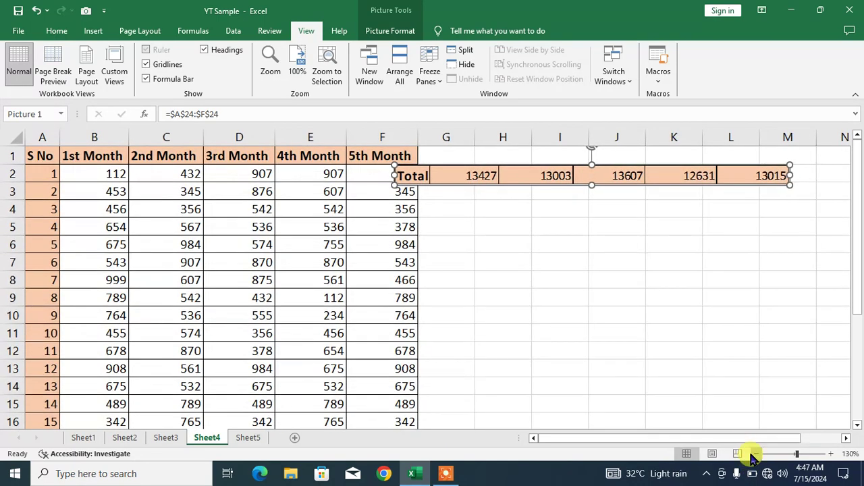
{"action": "left_click", "coordinate": [755, 454]}
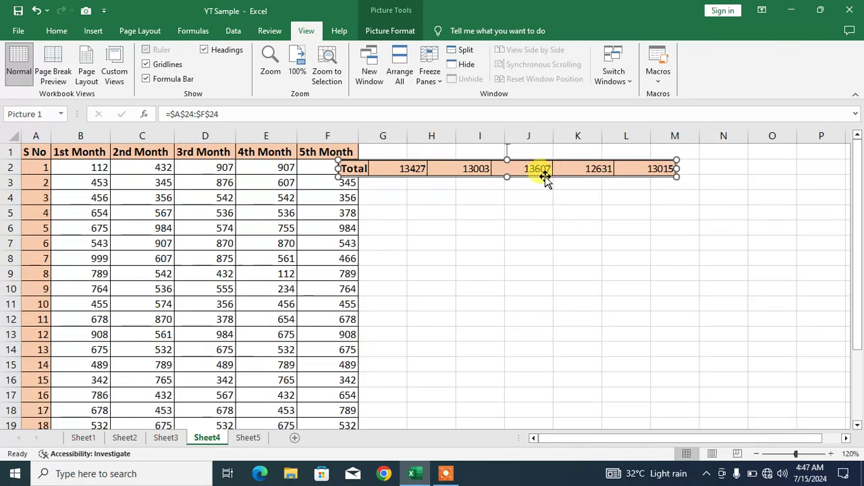